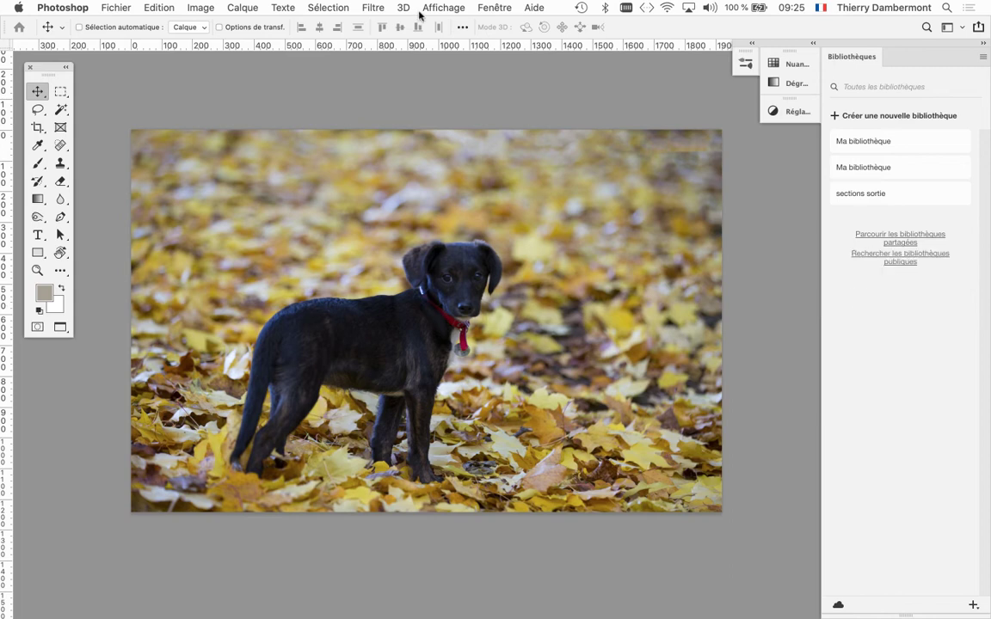
# Run Sélection > Sujet so the puppy is auto-selected from ears and collar down to paws
pyautogui.click(332, 7)
pyautogui.click(334, 7)
pyautogui.click(329, 6)
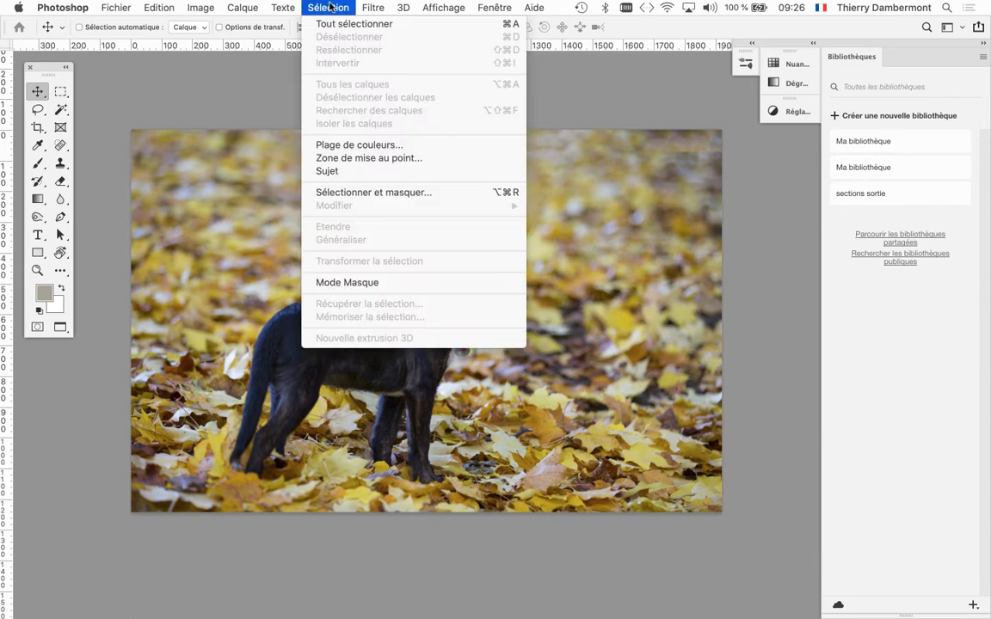
pyautogui.click(374, 174)
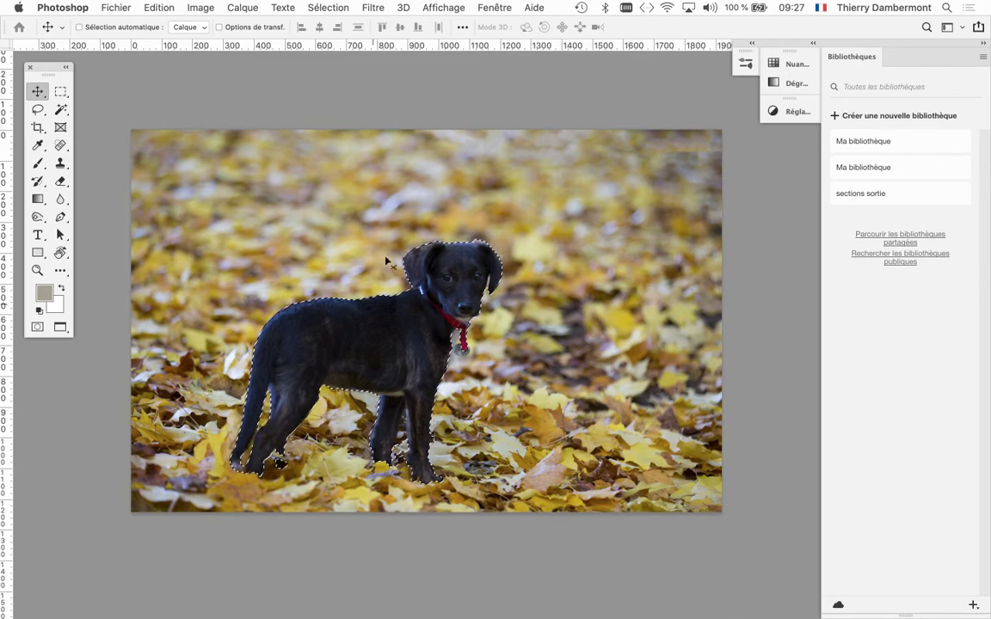
# Zoom in over the lower left of the photo so the selected puppy fills the window
pyautogui.scroll(1, 247, 484)
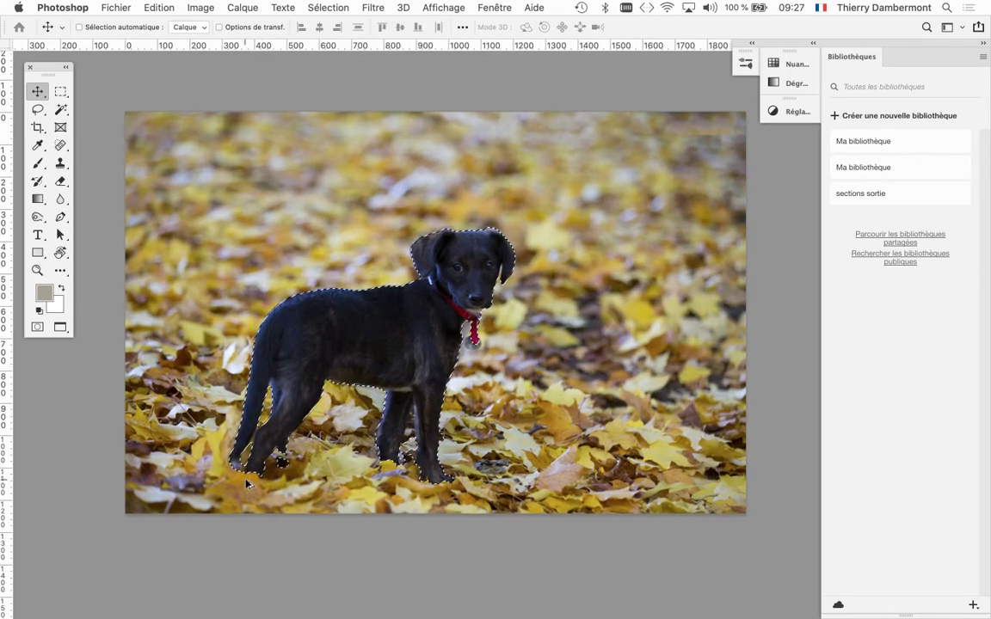
pyautogui.scroll(1, 247, 485)
pyautogui.scroll(2, 250, 485)
pyautogui.scroll(1, 254, 486)
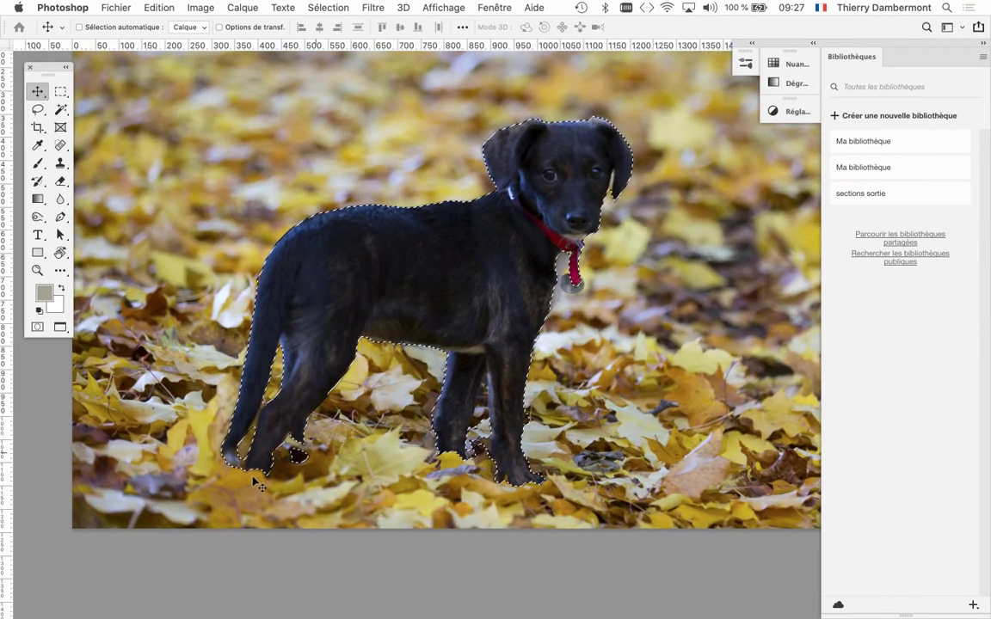
pyautogui.scroll(-3, 430, 413)
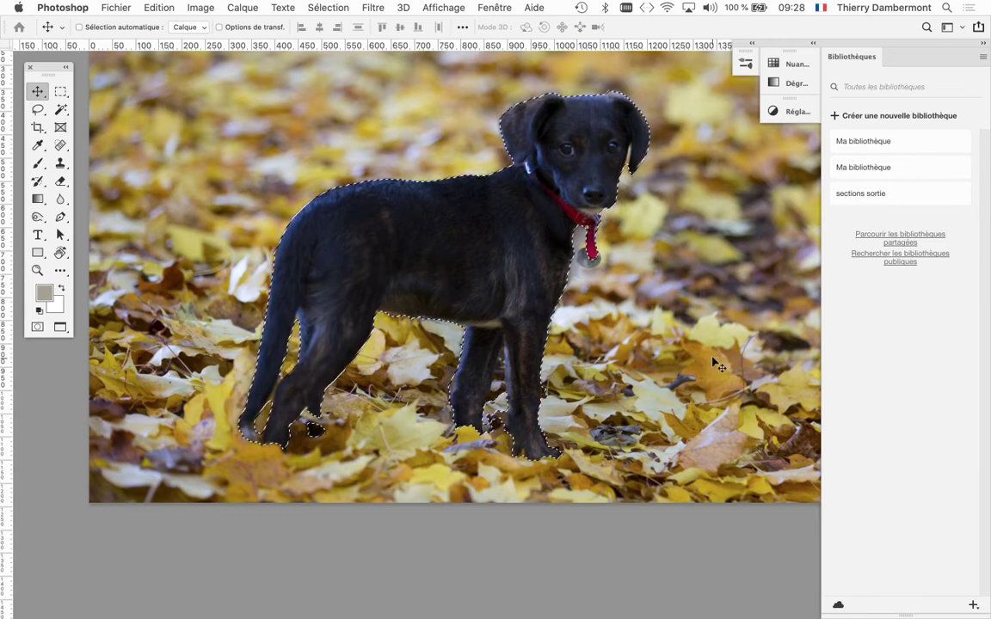
# Float the Tools panel over the canvas, then collapse it and re-expand it to two columns
pyautogui.moveTo(50, 66); pyautogui.dragTo(153, 85)
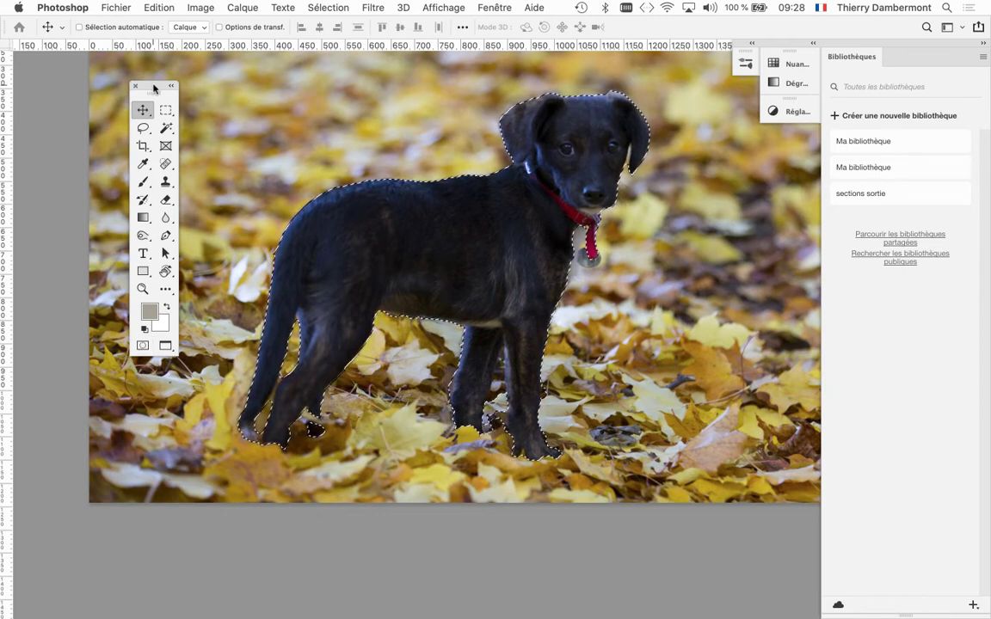
pyautogui.moveTo(154, 88); pyautogui.dragTo(182, 90)
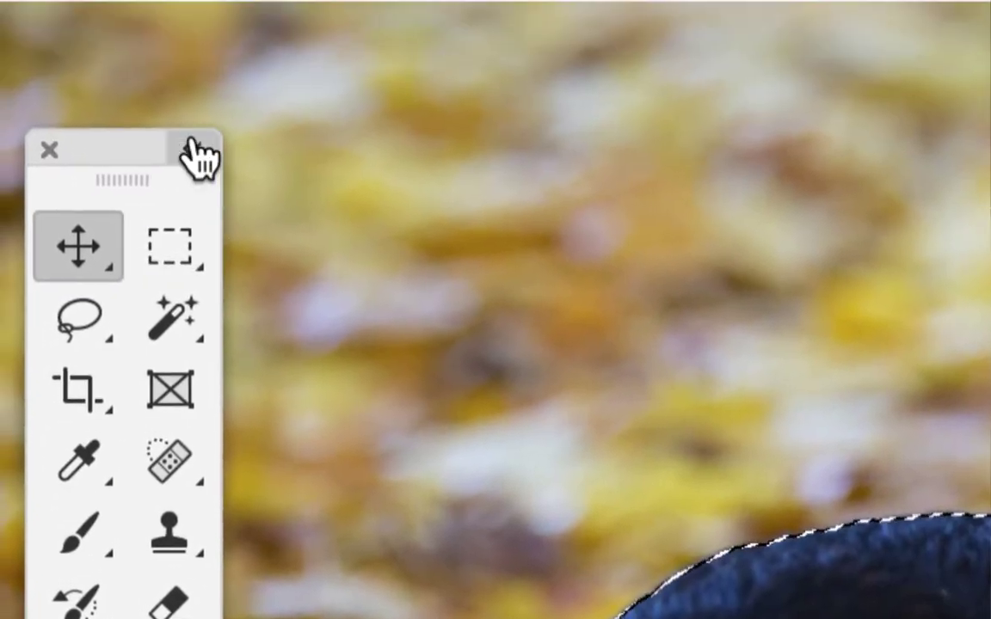
pyautogui.click(187, 151)
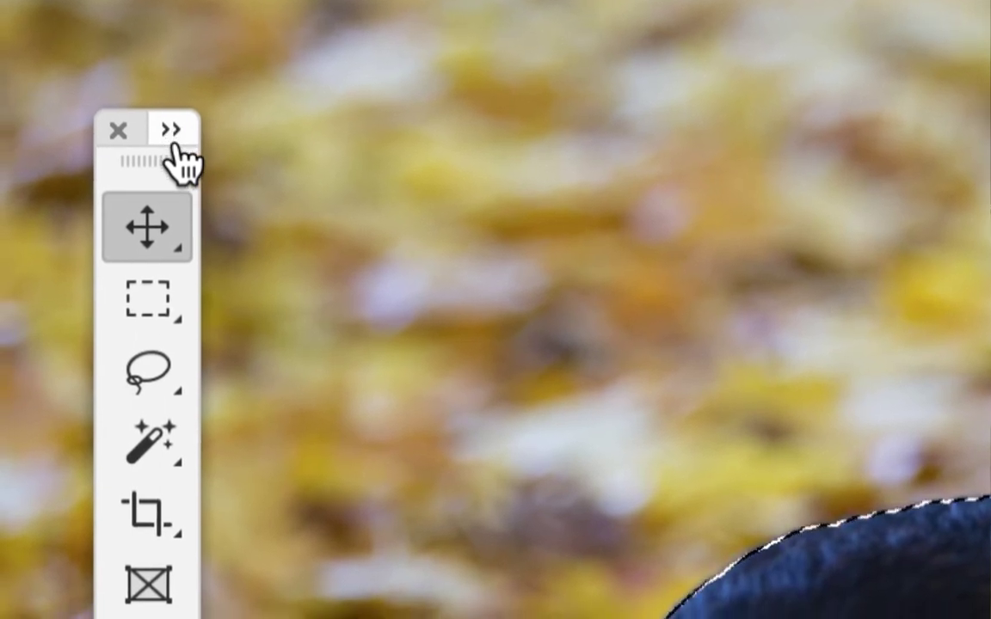
pyautogui.click(172, 136)
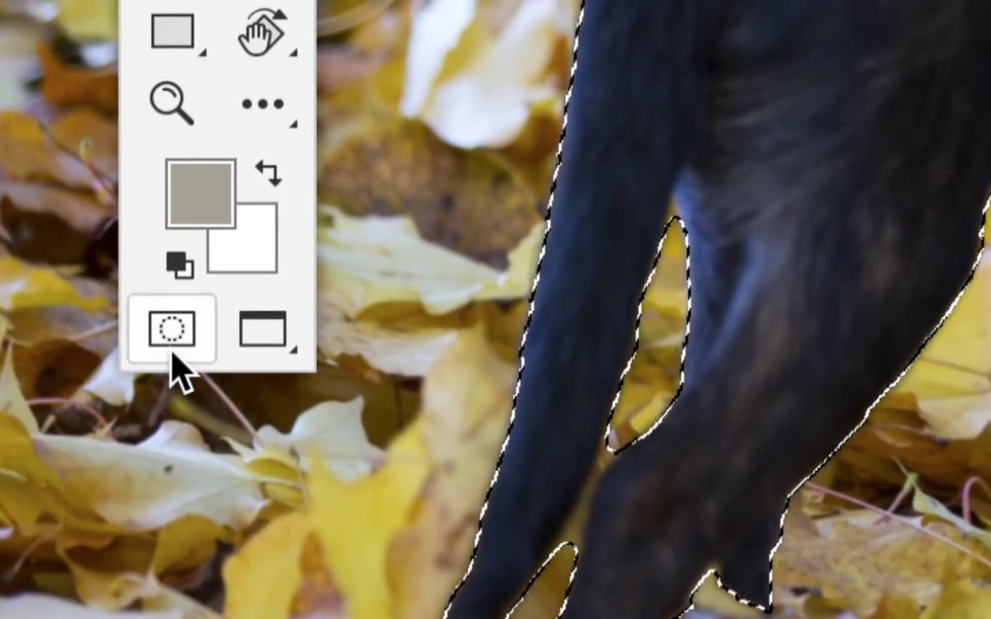
# Toggle Quick Mask on and off with the Tools panel button to compare with the selection
pyautogui.click(172, 353)
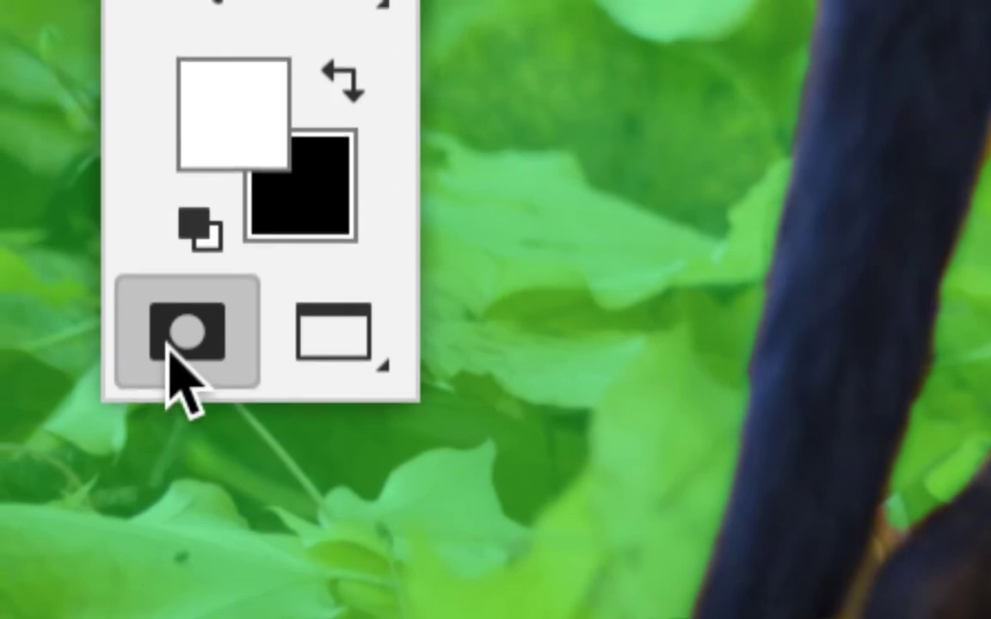
pyautogui.click(169, 348)
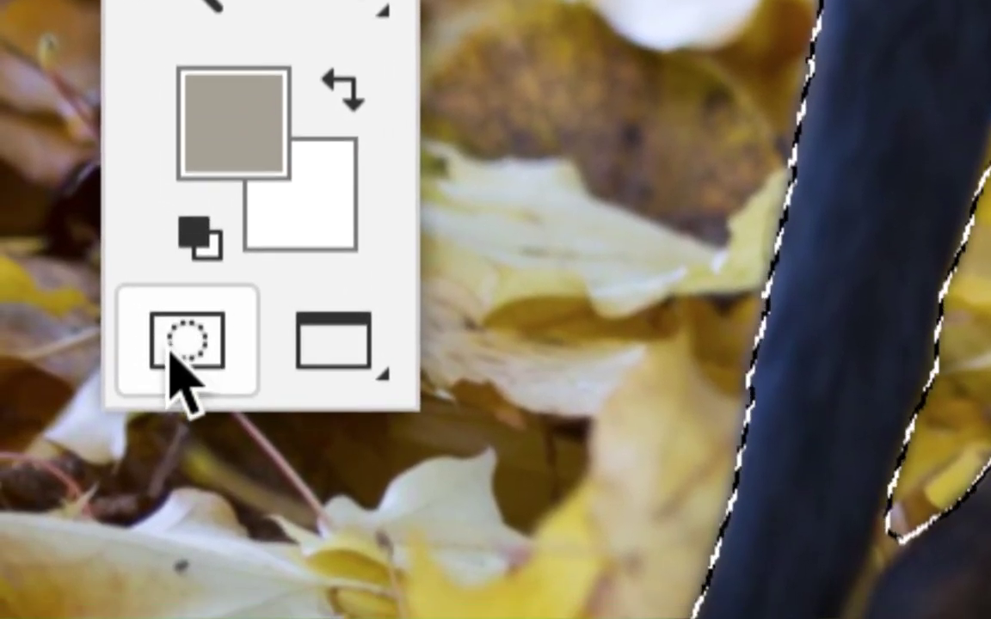
pyautogui.click(171, 348)
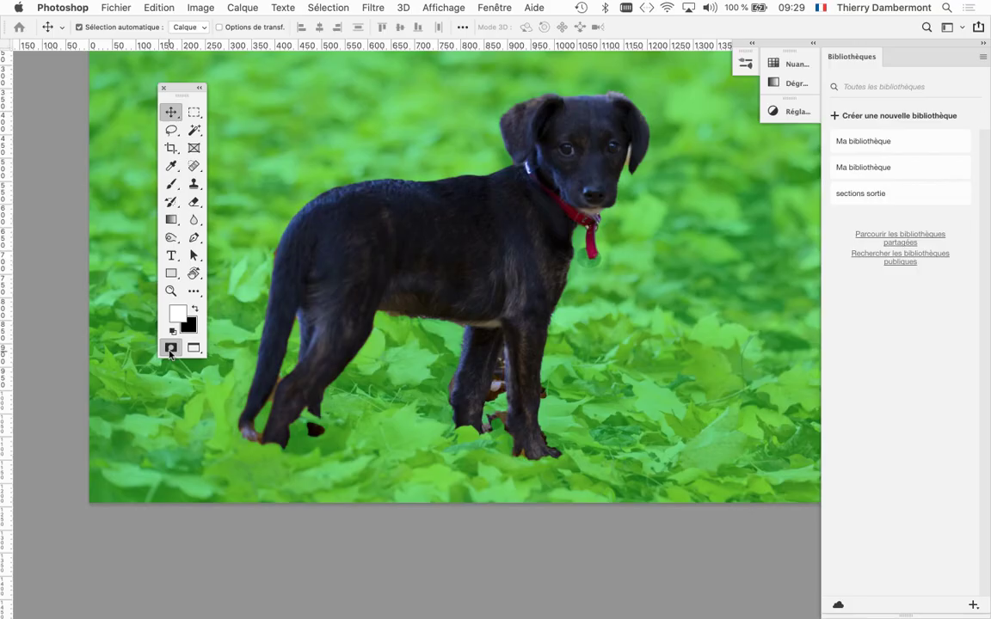
pyautogui.press('super')
pyautogui.click(171, 349)
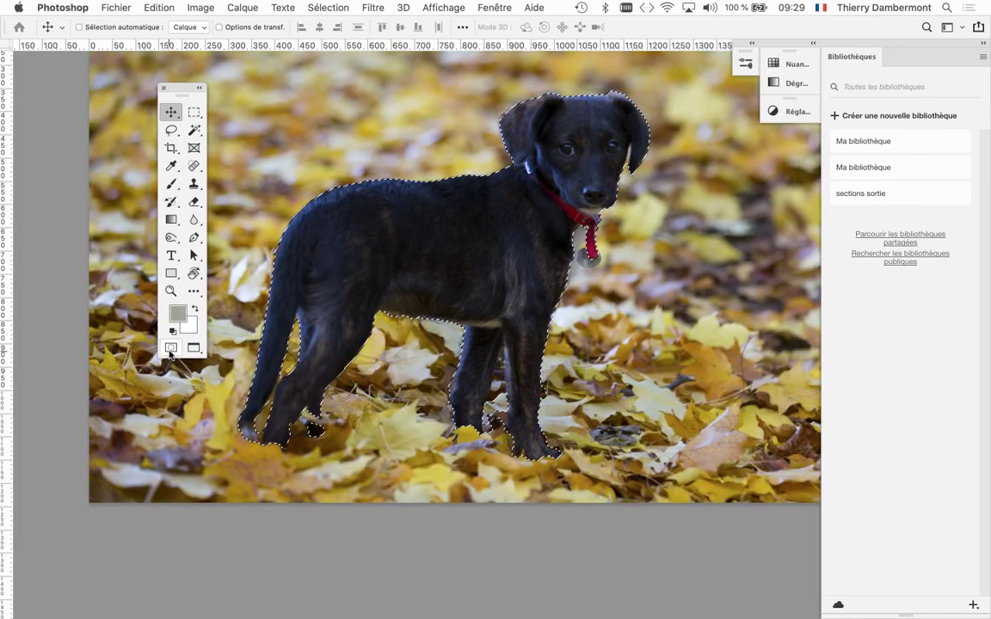
pyautogui.click(171, 348)
# Keep toggling Quick Mask with the Q shortcut to compare the green overlay against the outline
pyautogui.click(170, 348)
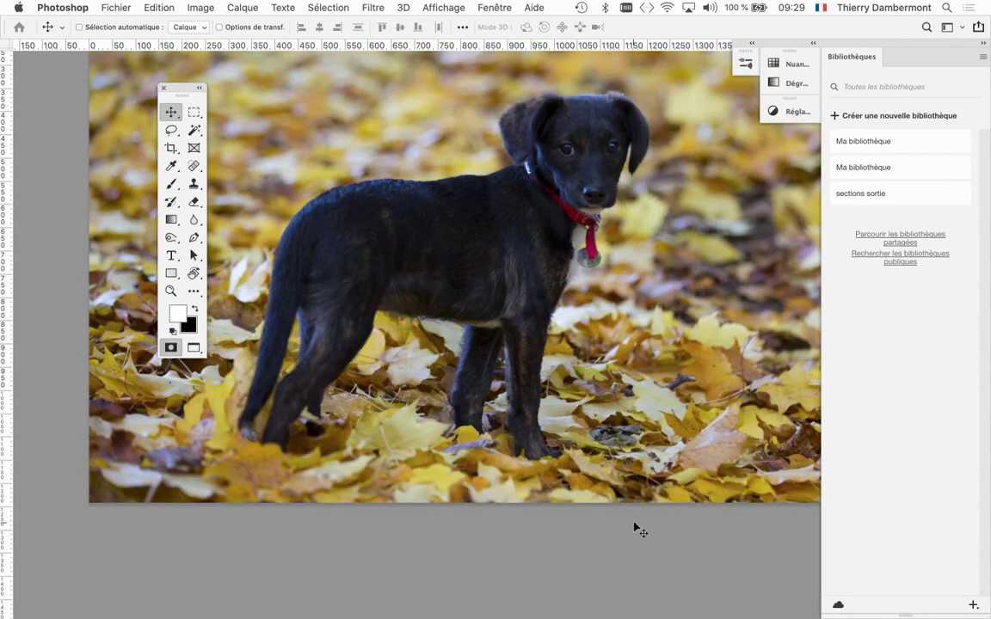
pyautogui.press('q')
pyautogui.press('q')
pyautogui.press('q')
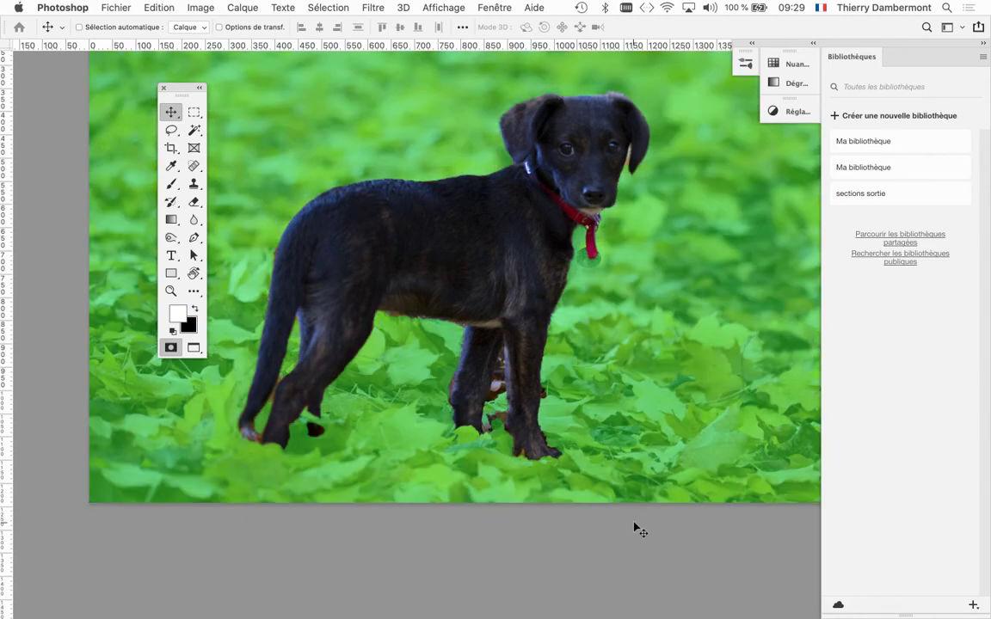
pyautogui.press('q')
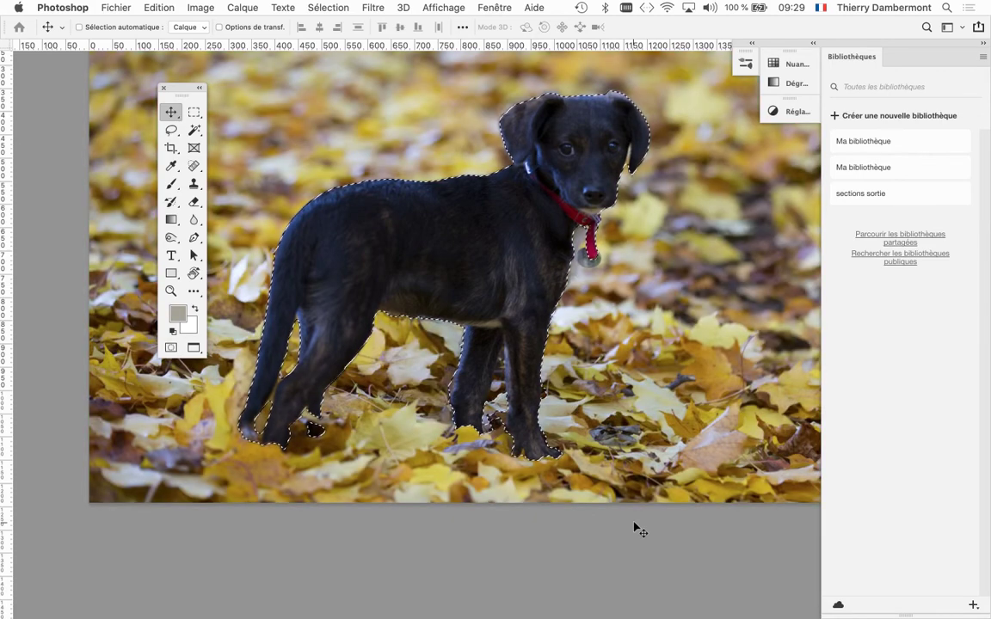
pyautogui.press('q')
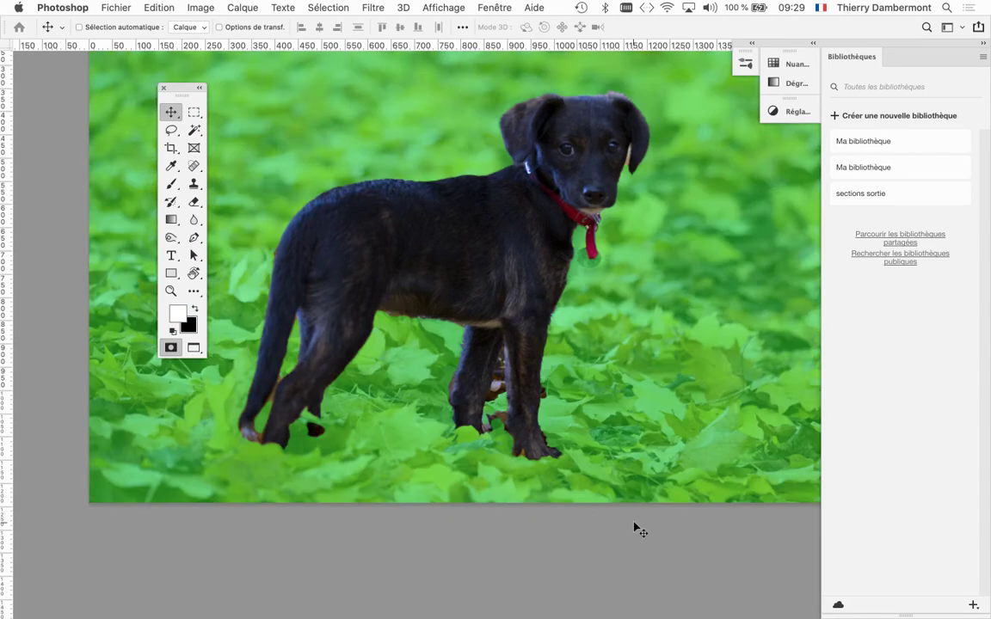
pyautogui.press('q')
pyautogui.press('q')
pyautogui.press('q')
pyautogui.press('q')
pyautogui.press('q')
pyautogui.press('q')
pyautogui.press('q')
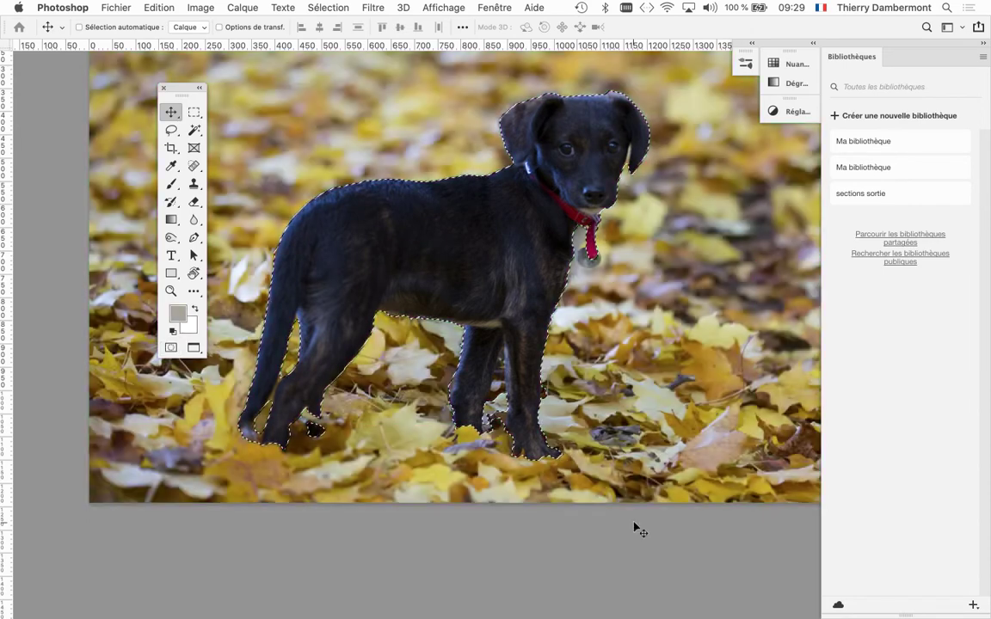
pyautogui.press('q')
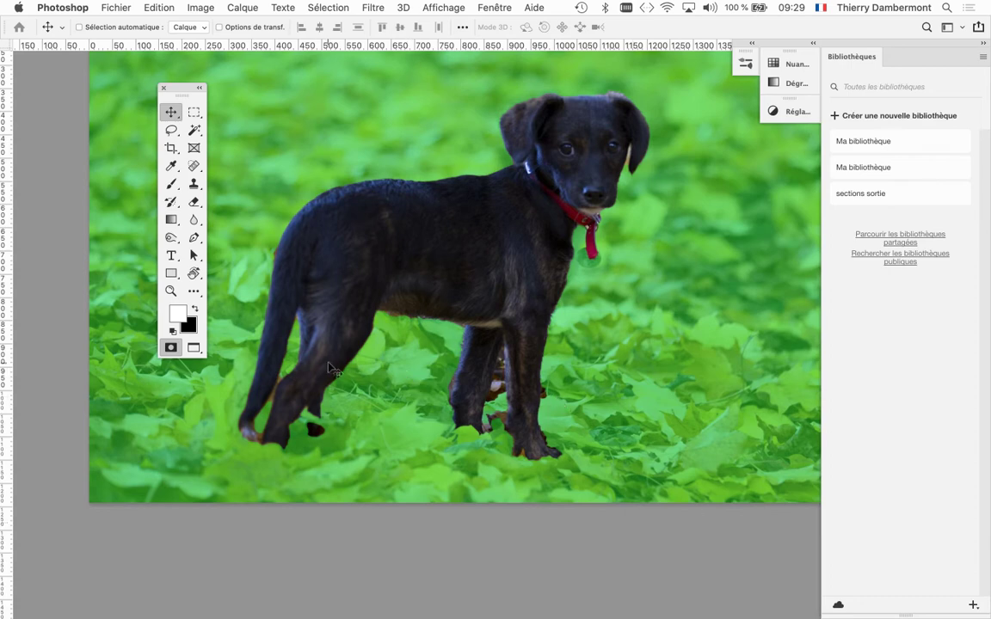
# Reposition the floating Tools panel and return to Standard mode with marching ants around the puppy
pyautogui.moveTo(180, 88); pyautogui.dragTo(151, 129)
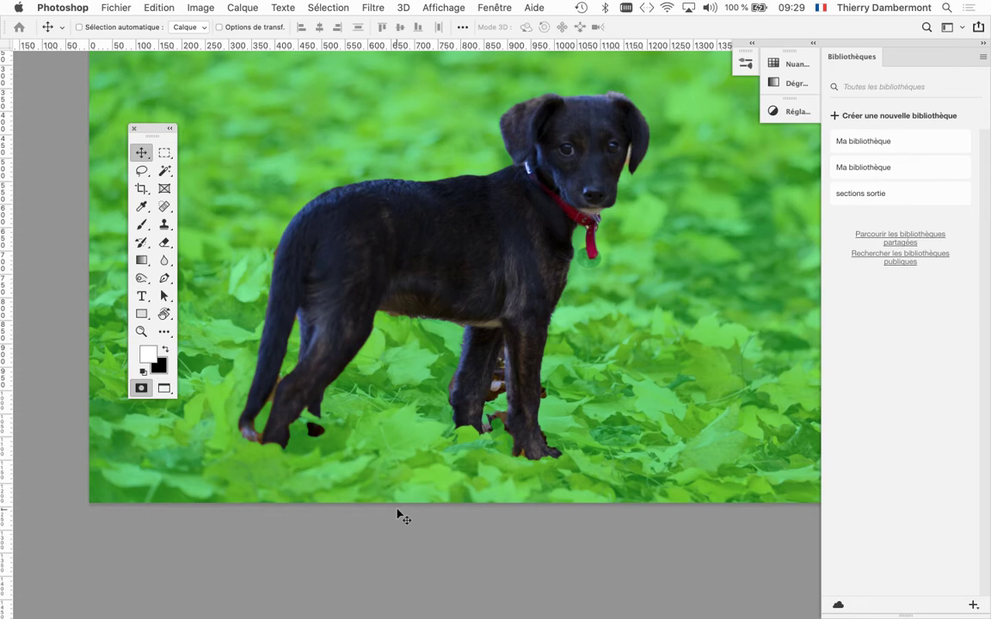
pyautogui.moveTo(155, 132); pyautogui.dragTo(185, 81)
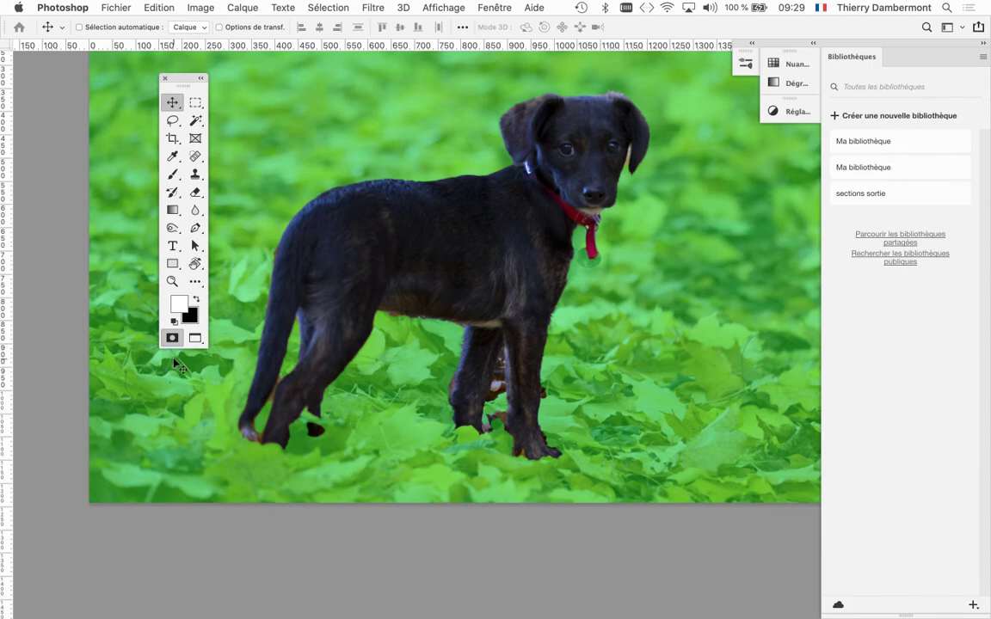
pyautogui.press('super')
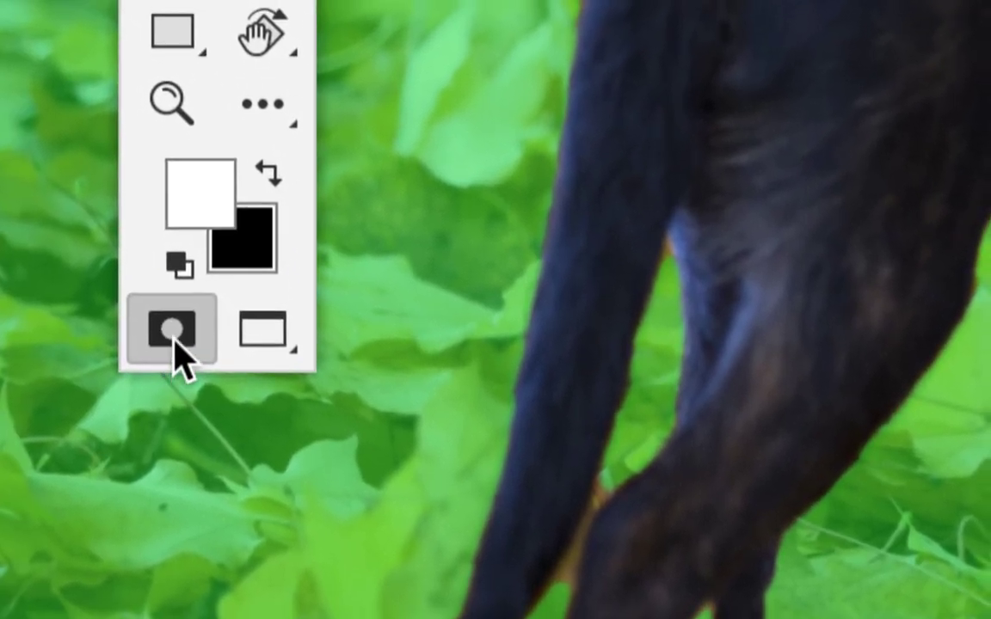
pyautogui.click(174, 349)
pyautogui.click(176, 349)
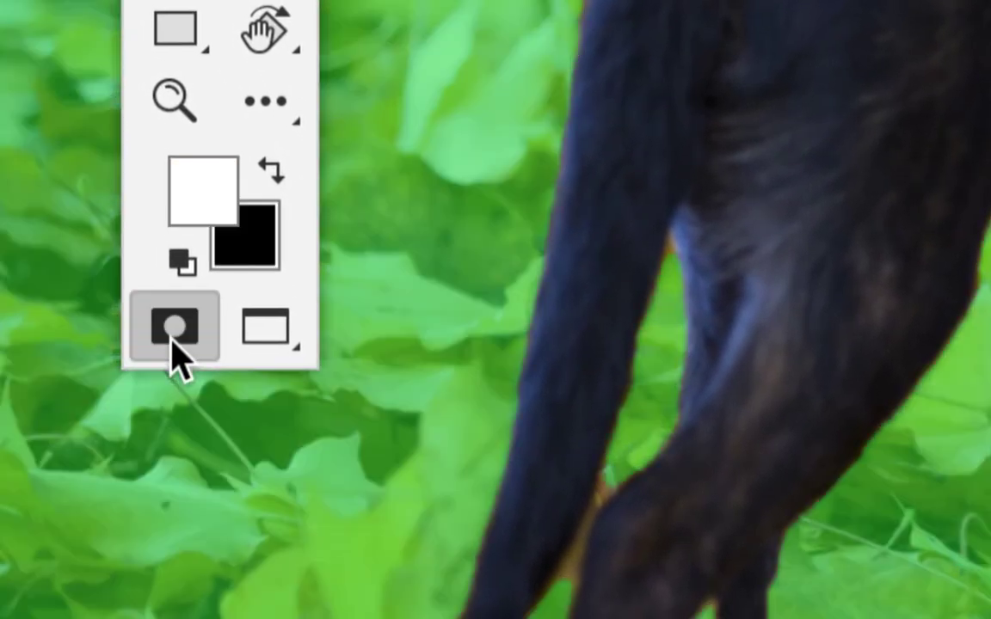
pyautogui.click(177, 349)
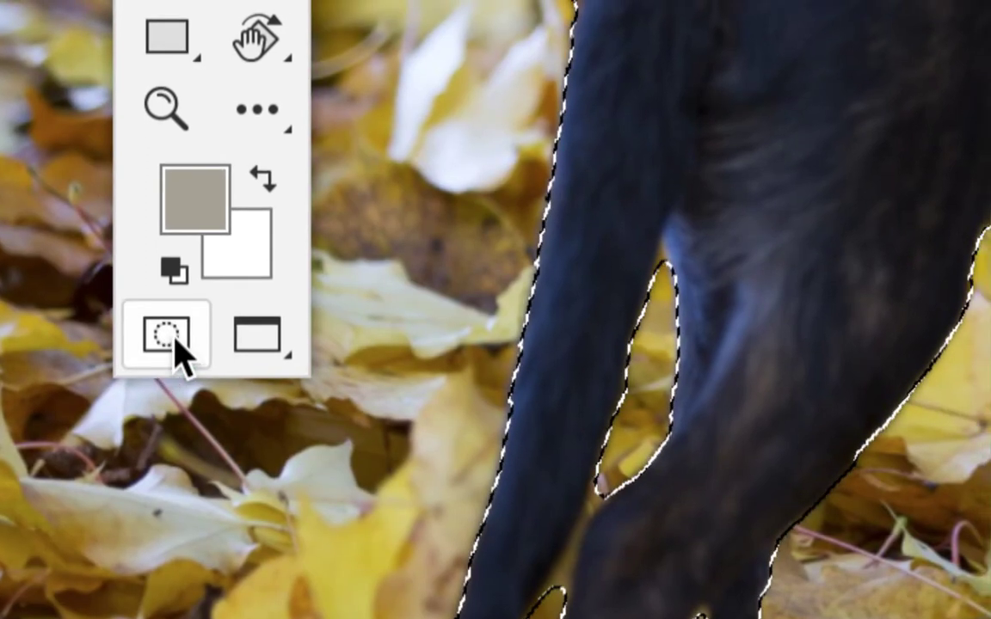
# Open Options de masque and its colour picker, showing the current green 0ae21e at 50% opacity
pyautogui.doubleClick(174, 346)
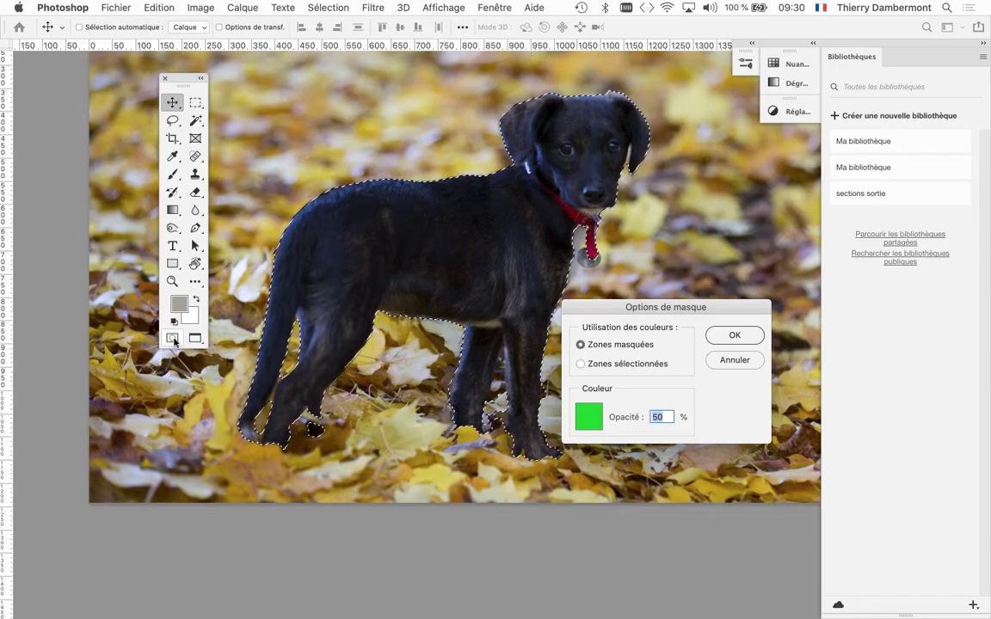
pyautogui.moveTo(718, 311); pyautogui.dragTo(646, 185)
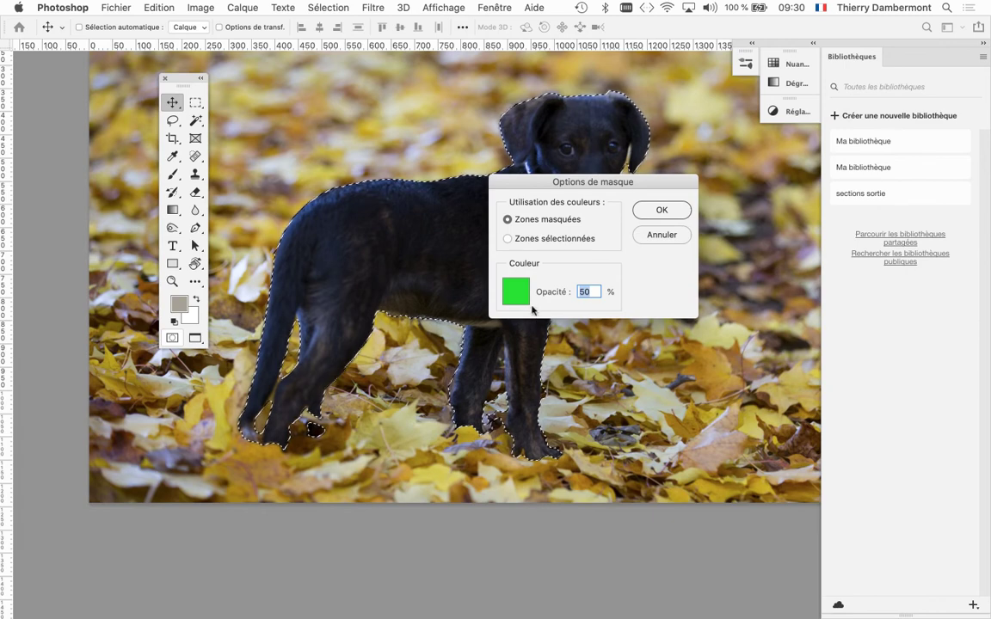
pyautogui.moveTo(564, 178); pyautogui.dragTo(411, 177)
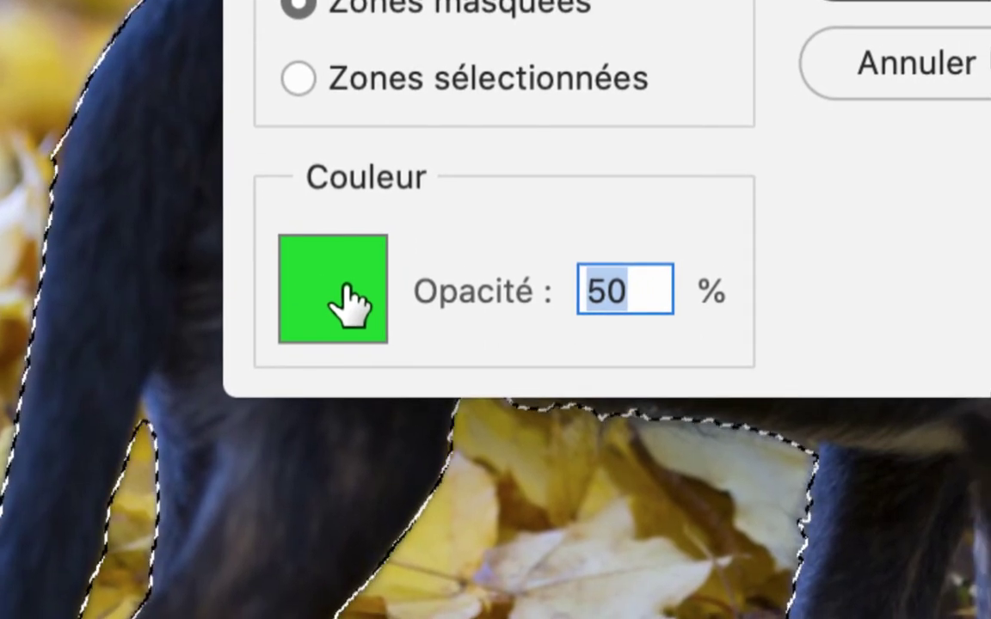
pyautogui.click(342, 288)
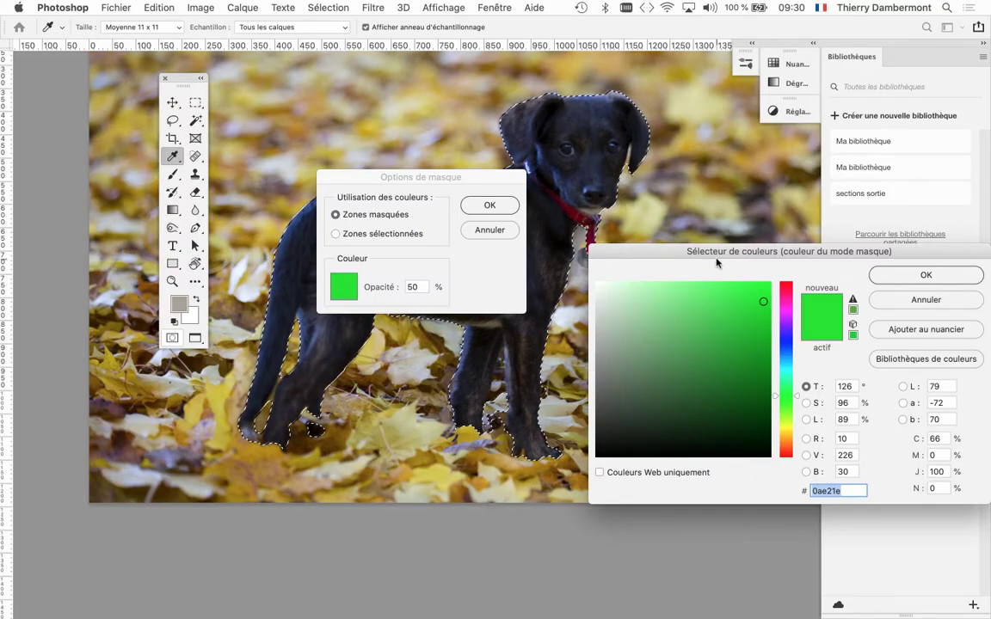
# Set the Quick Mask overlay colour to pink eb1d6f (hue 336) and confirm both dialogs
pyautogui.moveTo(719, 252); pyautogui.dragTo(473, 95)
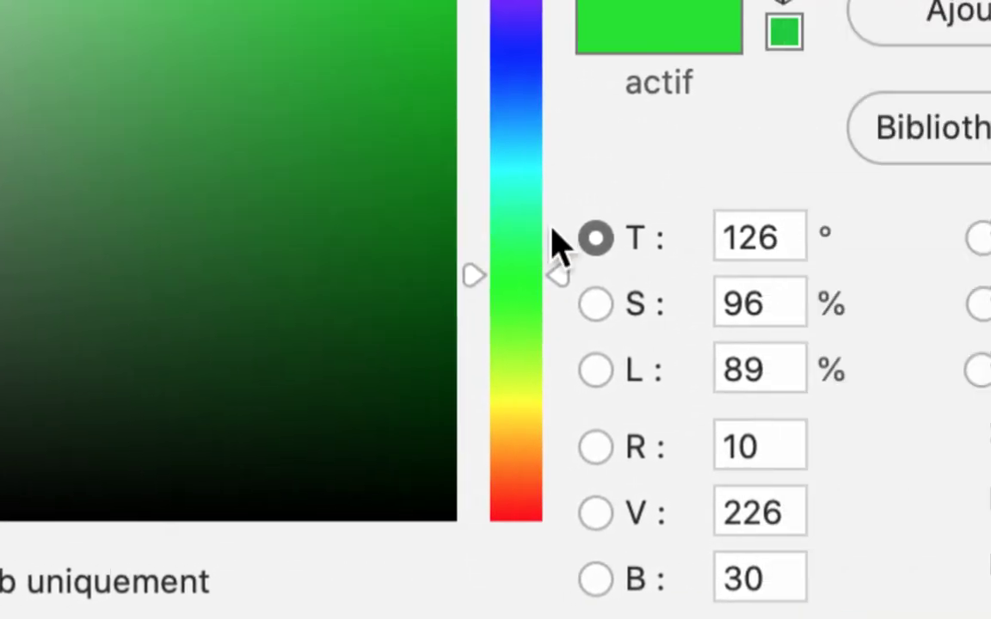
pyautogui.moveTo(547, 239); pyautogui.dragTo(553, 134)
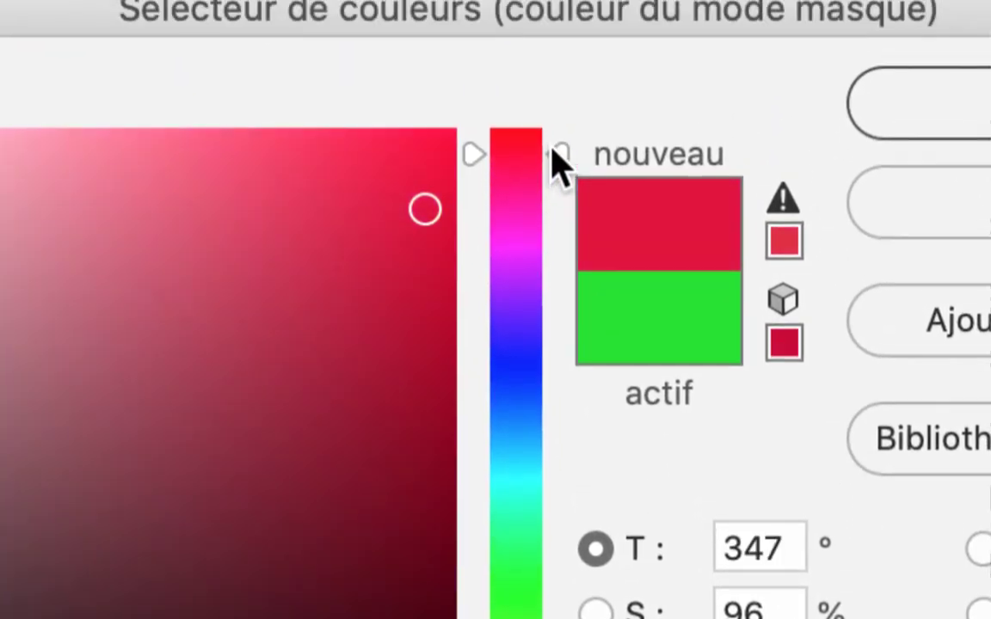
pyautogui.moveTo(555, 173)
pyautogui.mouseDown()
pyautogui.moveTo(554, 236)
pyautogui.moveTo(553, 158)
pyautogui.moveTo(555, 241)
pyautogui.moveTo(553, 166)
pyautogui.moveTo(412, 174)
pyautogui.moveTo(594, 172)
pyautogui.mouseUp()
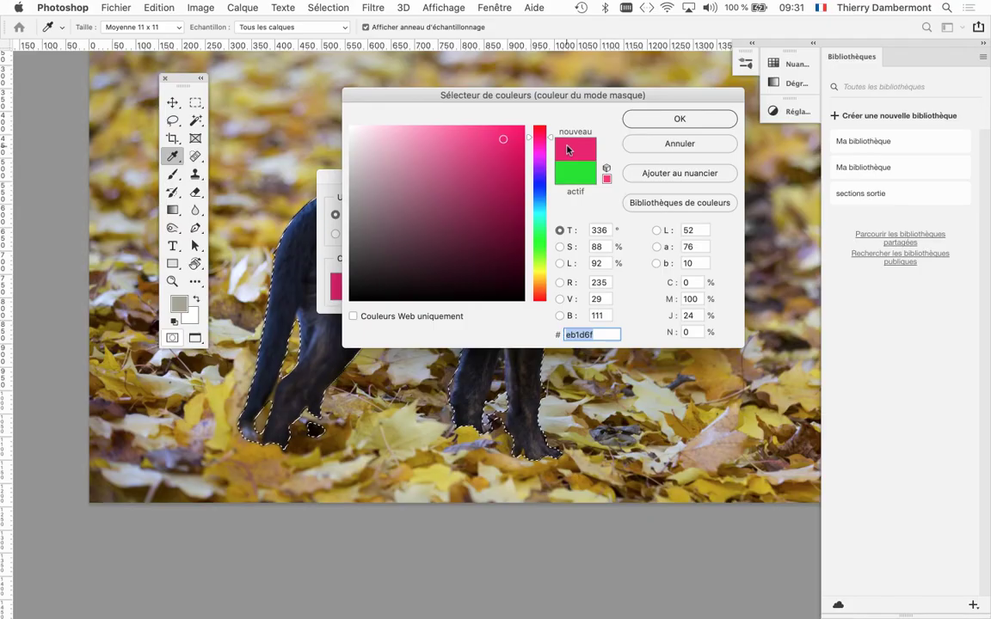
pyautogui.click(677, 115)
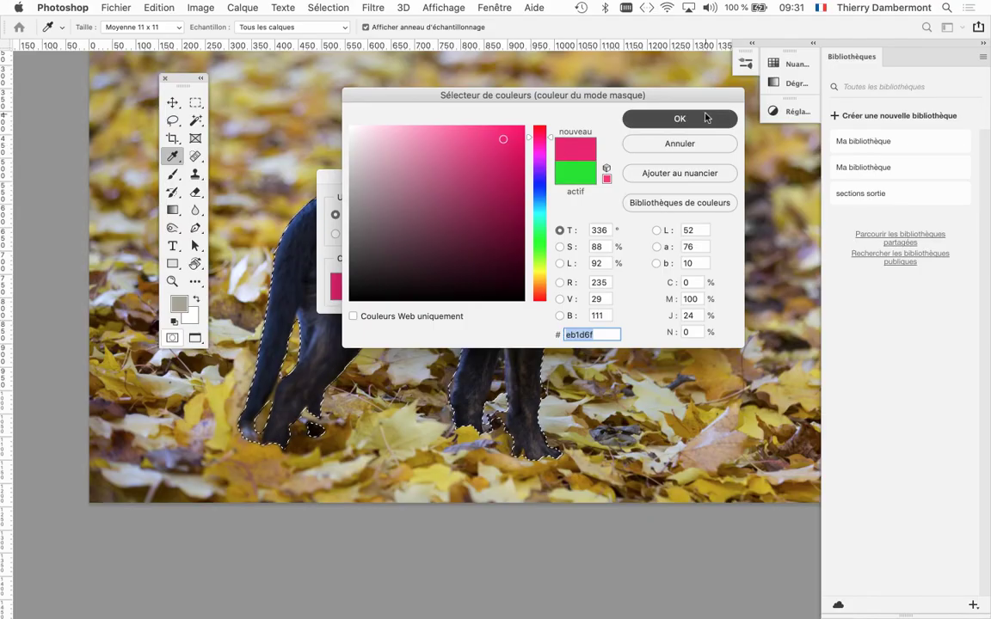
pyautogui.click(484, 206)
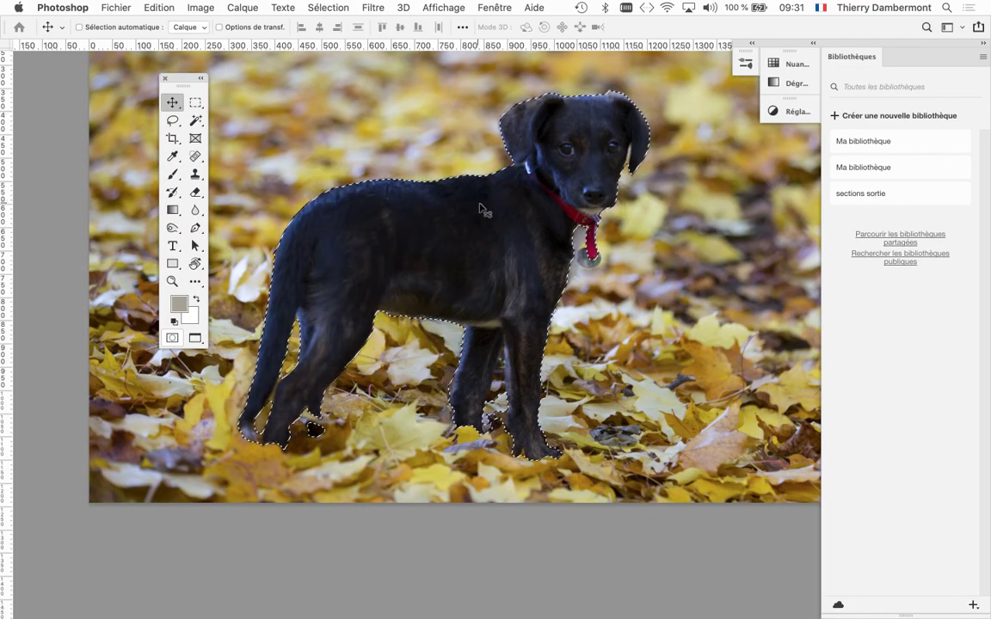
# Enter Quick Mask to see the pink overlay, then move the Tools panel to the left edge
pyautogui.click(173, 338)
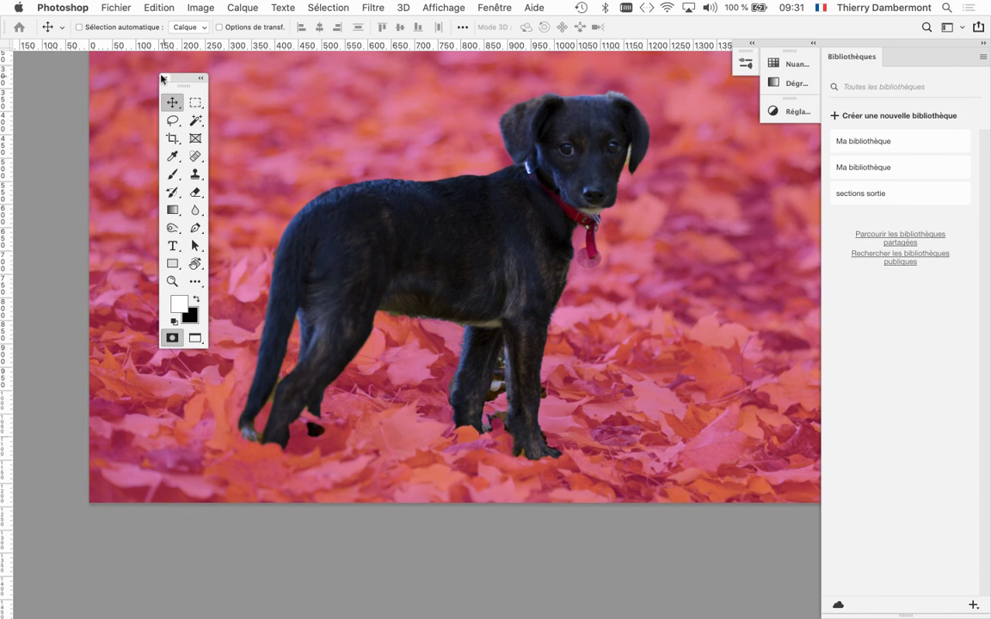
pyautogui.moveTo(161, 78); pyautogui.dragTo(49, 85)
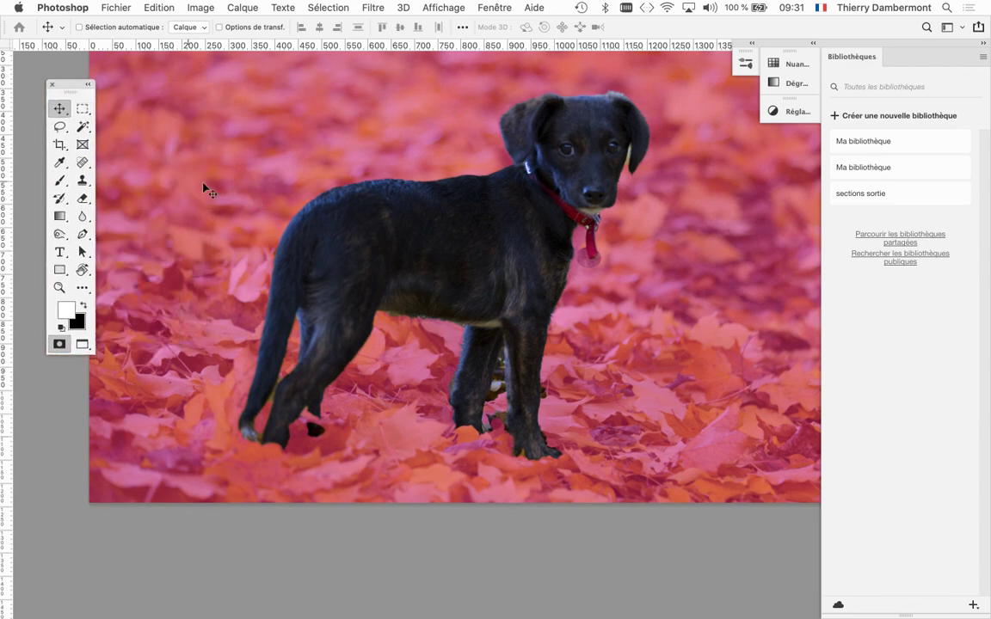